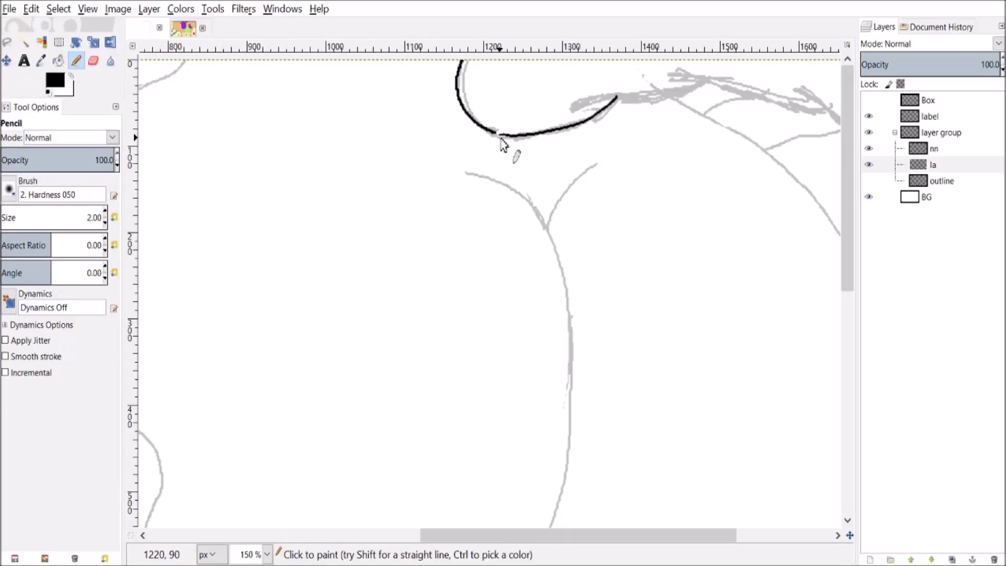
Trace the back curve, tail edge, inner leg and left hind leg and foot in black pencil.
{"action": "left_click_drag", "start_coordinate": [707, 78], "coordinate": [821, 112]}
{"action": "scroll", "coordinate": [629, 315], "scroll_direction": "right", "scroll_amount": 5}
{"action": "left_click_drag", "start_coordinate": [698, 203], "coordinate": [653, 175]}
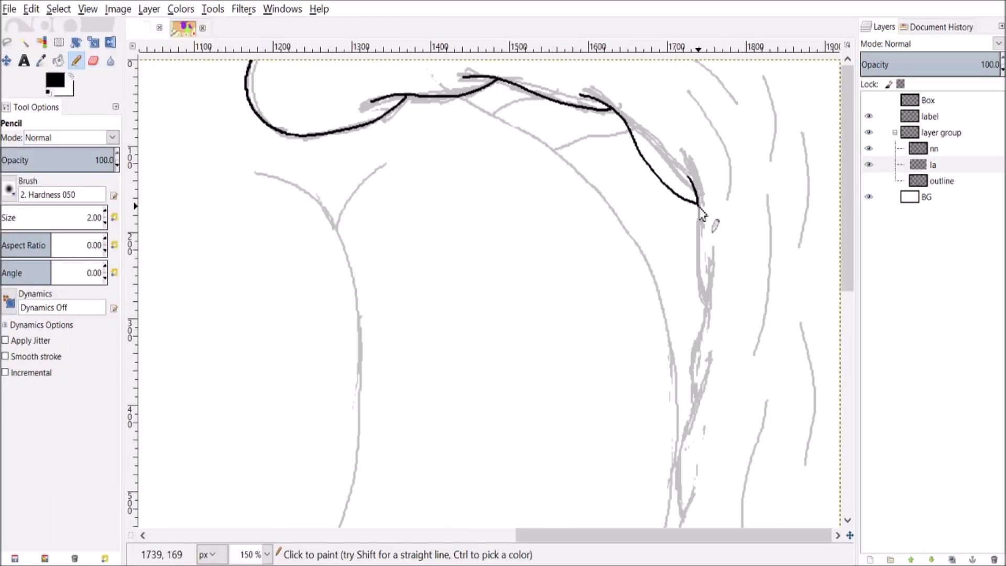
{"action": "scroll", "coordinate": [702, 214], "scroll_direction": "down", "scroll_amount": 3}
{"action": "left_click_drag", "start_coordinate": [712, 158], "coordinate": [685, 315]}
{"action": "scroll", "coordinate": [714, 236], "scroll_direction": "down", "scroll_amount": 3}
{"action": "left_click_drag", "start_coordinate": [698, 181], "coordinate": [677, 318]}
{"action": "left_click_drag", "start_coordinate": [692, 291], "coordinate": [668, 443]}
{"action": "mouse_move", "coordinate": [853, 315]}
{"action": "left_mouse_down"}
{"action": "mouse_move", "coordinate": [840, 367]}
{"action": "mouse_move", "coordinate": [854, 367]}
{"action": "left_mouse_up"}
{"action": "scroll", "coordinate": [691, 315], "scroll_direction": "down", "scroll_amount": 3}
{"action": "mouse_move", "coordinate": [668, 302]}
{"action": "left_mouse_down"}
{"action": "mouse_move", "coordinate": [709, 430]}
{"action": "mouse_move", "coordinate": [820, 489]}
{"action": "left_mouse_up"}
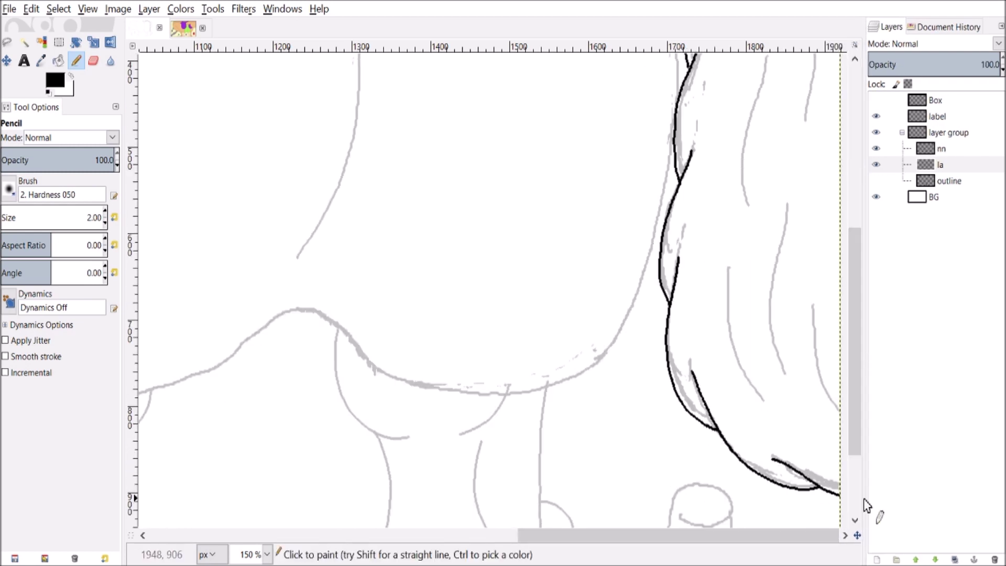
{"action": "left_click_drag", "start_coordinate": [735, 264], "coordinate": [727, 336]}
{"action": "left_click_drag", "start_coordinate": [790, 224], "coordinate": [773, 378]}
{"action": "scroll", "coordinate": [819, 298], "scroll_direction": "up", "scroll_amount": 3}
{"action": "scroll", "coordinate": [848, 265], "scroll_direction": "up", "scroll_amount": 3}
{"action": "left_click_drag", "start_coordinate": [808, 140], "coordinate": [809, 258]}
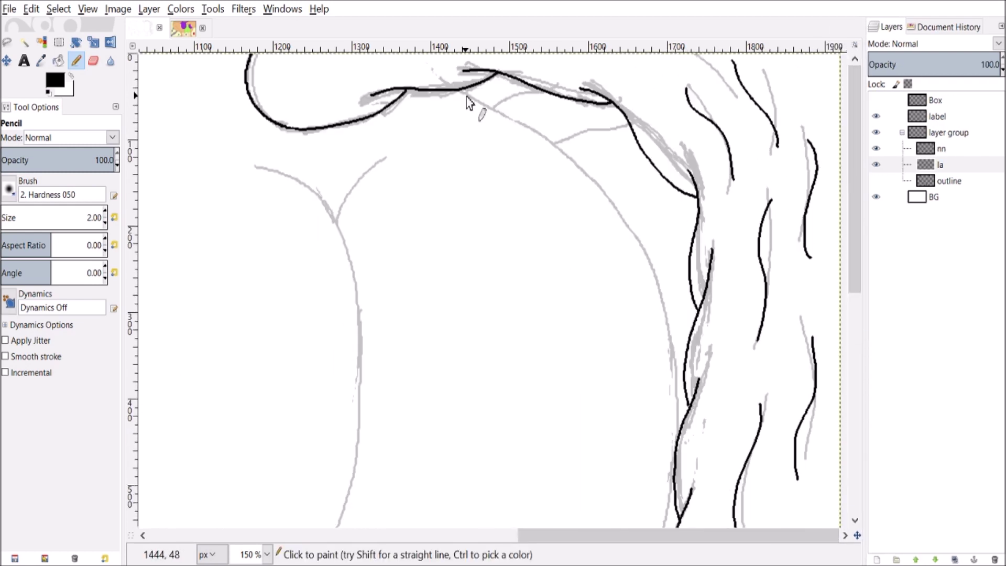
{"action": "mouse_move", "coordinate": [466, 102]}
{"action": "left_mouse_down"}
{"action": "mouse_move", "coordinate": [658, 262]}
{"action": "mouse_move", "coordinate": [672, 385]}
{"action": "left_mouse_up"}
{"action": "scroll", "coordinate": [856, 281], "scroll_direction": "down", "scroll_amount": 5}
{"action": "mouse_move", "coordinate": [658, 324]}
{"action": "left_mouse_down"}
{"action": "mouse_move", "coordinate": [382, 417]}
{"action": "mouse_move", "coordinate": [201, 410]}
{"action": "left_mouse_up"}
{"action": "scroll", "coordinate": [546, 274], "scroll_direction": "down", "scroll_amount": 3}
{"action": "left_click_drag", "start_coordinate": [545, 270], "coordinate": [550, 442]}
{"action": "mouse_move", "coordinate": [538, 381]}
{"action": "left_mouse_down"}
{"action": "mouse_move", "coordinate": [572, 417]}
{"action": "mouse_move", "coordinate": [516, 521]}
{"action": "mouse_move", "coordinate": [392, 366]}
{"action": "left_mouse_up"}
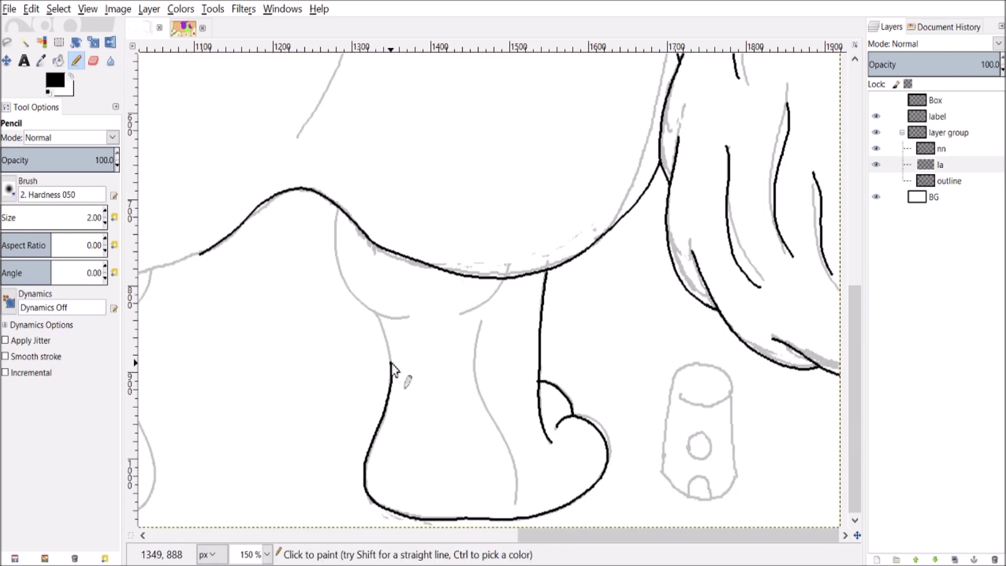
{"action": "left_click_drag", "start_coordinate": [338, 236], "coordinate": [409, 318]}
{"action": "left_click_drag", "start_coordinate": [507, 283], "coordinate": [519, 503]}
{"action": "left_click_drag", "start_coordinate": [565, 534], "coordinate": [400, 534]}
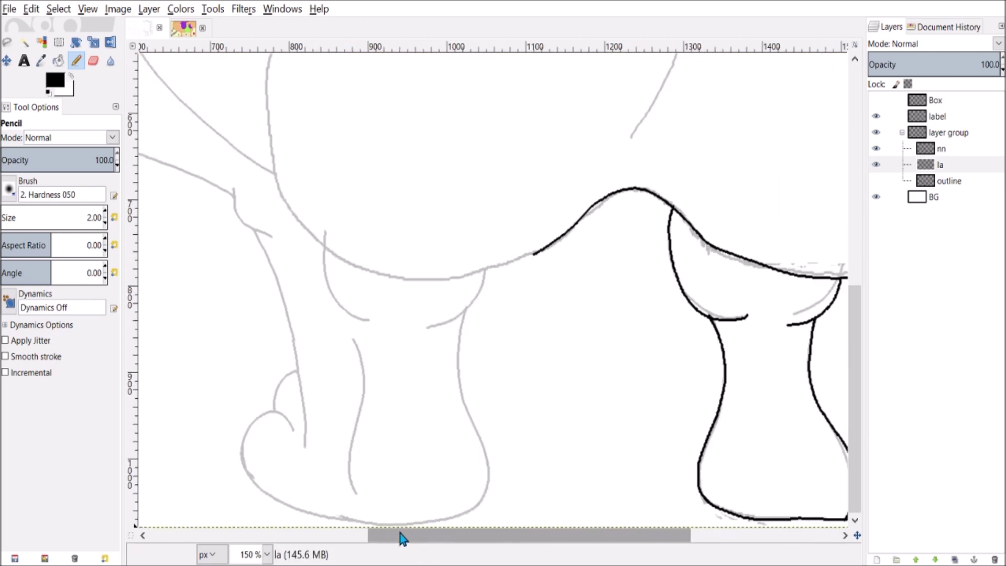
{"action": "scroll", "coordinate": [299, 311], "scroll_direction": "up", "scroll_amount": 5}
{"action": "left_click_drag", "start_coordinate": [466, 525], "coordinate": [527, 479]}
{"action": "scroll", "coordinate": [532, 482], "scroll_direction": "down", "scroll_amount": 5}
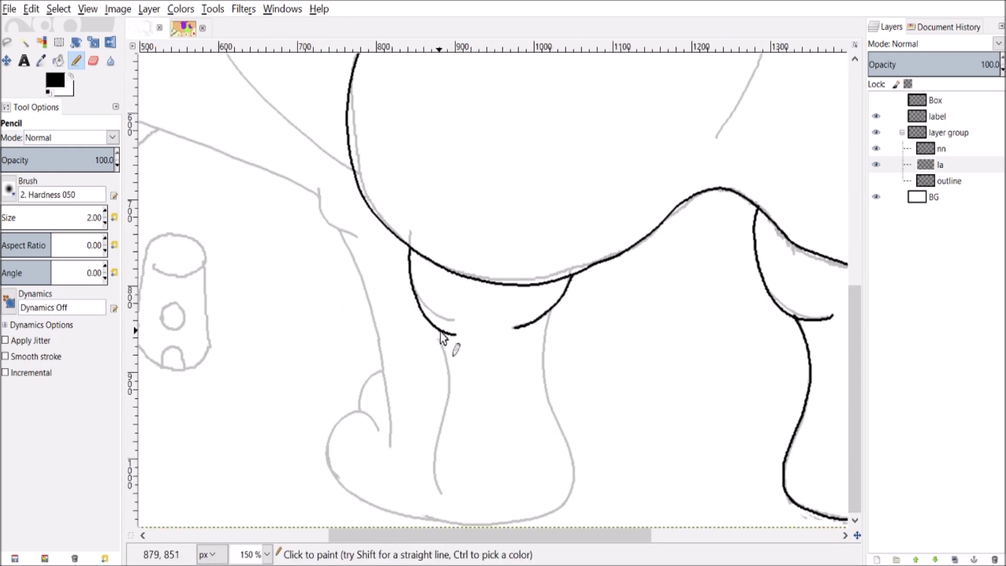
{"action": "left_click_drag", "start_coordinate": [441, 337], "coordinate": [433, 519]}
{"action": "mouse_move", "coordinate": [551, 306]}
{"action": "left_mouse_down"}
{"action": "mouse_move", "coordinate": [557, 377]}
{"action": "mouse_move", "coordinate": [509, 524]}
{"action": "mouse_move", "coordinate": [391, 418]}
{"action": "left_mouse_up"}
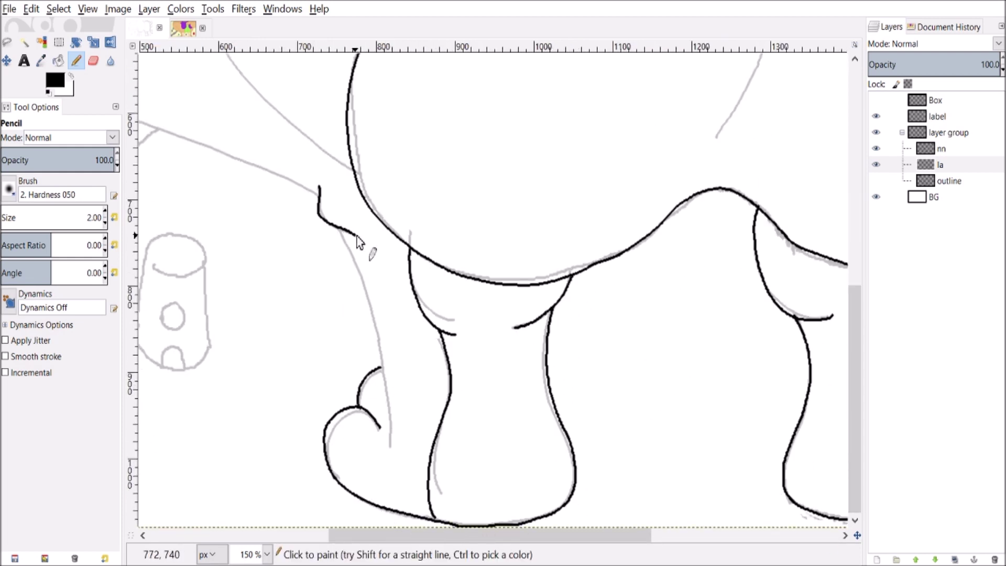
{"action": "scroll", "coordinate": [809, 323], "scroll_direction": "down", "scroll_amount": 2}
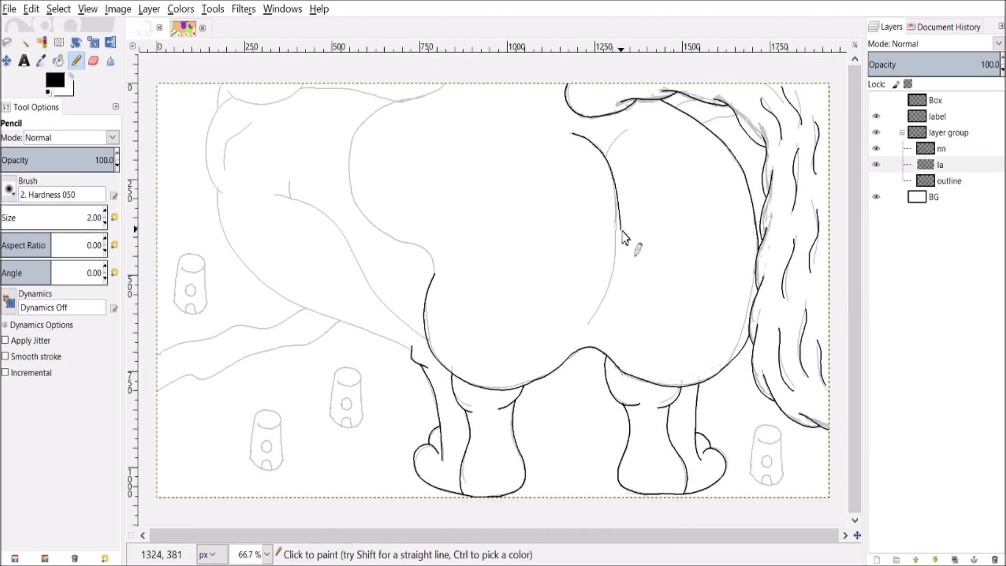
{"action": "scroll", "coordinate": [620, 235], "scroll_direction": "up", "scroll_amount": 1}
{"action": "scroll", "coordinate": [607, 169], "scroll_direction": "down", "scroll_amount": 1}
{"action": "scroll", "coordinate": [448, 90], "scroll_direction": "up", "scroll_amount": 1}
{"action": "scroll", "coordinate": [359, 231], "scroll_direction": "down", "scroll_amount": 1}
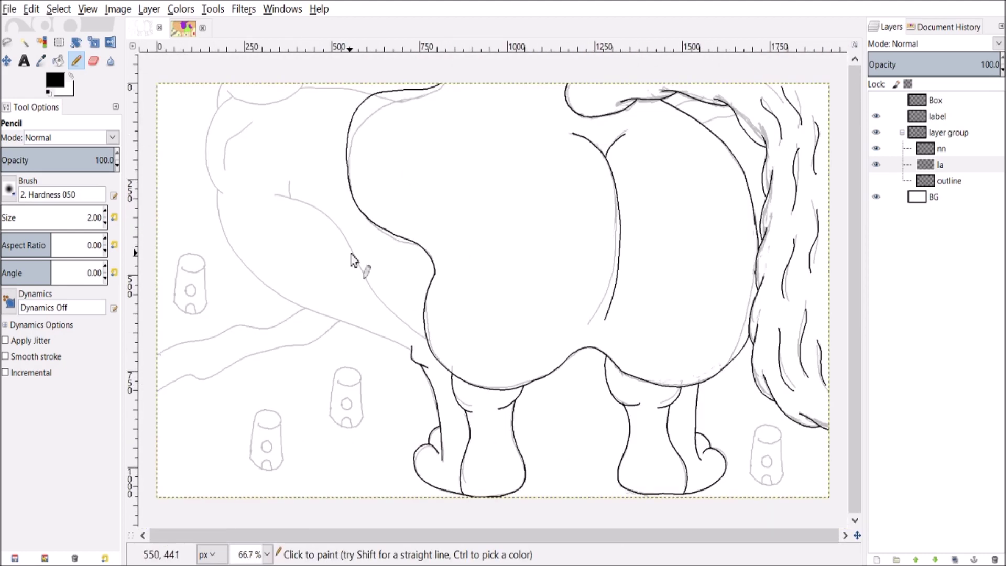
{"action": "scroll", "coordinate": [352, 259], "scroll_direction": "up", "scroll_amount": 1}
Trace the left body contour and the upper-left sketch lines in black.
{"action": "mouse_move", "coordinate": [247, 197]}
{"action": "left_mouse_down"}
{"action": "mouse_move", "coordinate": [373, 300]}
{"action": "mouse_move", "coordinate": [487, 432]}
{"action": "left_mouse_up"}
{"action": "scroll", "coordinate": [281, 243], "scroll_direction": "up", "scroll_amount": 1}
{"action": "scroll", "coordinate": [197, 304], "scroll_direction": "down", "scroll_amount": 1}
{"action": "left_click_drag", "start_coordinate": [198, 303], "coordinate": [377, 424]}
{"action": "scroll", "coordinate": [433, 429], "scroll_direction": "up", "scroll_amount": 1}
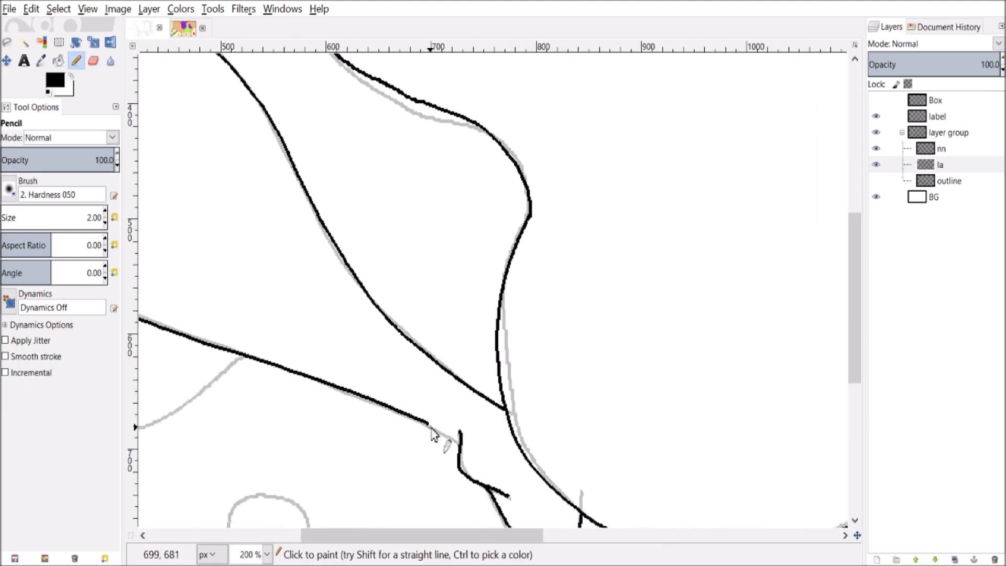
{"action": "scroll", "coordinate": [817, 106], "scroll_direction": "down", "scroll_amount": 1}
{"action": "left_click_drag", "start_coordinate": [309, 86], "coordinate": [289, 300]}
{"action": "left_click_drag", "start_coordinate": [354, 138], "coordinate": [291, 245]}
{"action": "mouse_move", "coordinate": [621, 77]}
{"action": "left_mouse_down"}
{"action": "mouse_move", "coordinate": [299, 74]}
{"action": "mouse_move", "coordinate": [275, 110]}
{"action": "left_mouse_up"}
Erase stray marks, then draw two long winding road lines on the BG layer.
{"action": "key", "text": "shift+e"}
{"action": "key", "text": "n"}
{"action": "scroll", "coordinate": [495, 291], "scroll_direction": "down", "scroll_amount": 3}
{"action": "left_click", "coordinate": [933, 197]}
{"action": "left_click_drag", "start_coordinate": [589, 169], "coordinate": [242, 336]}
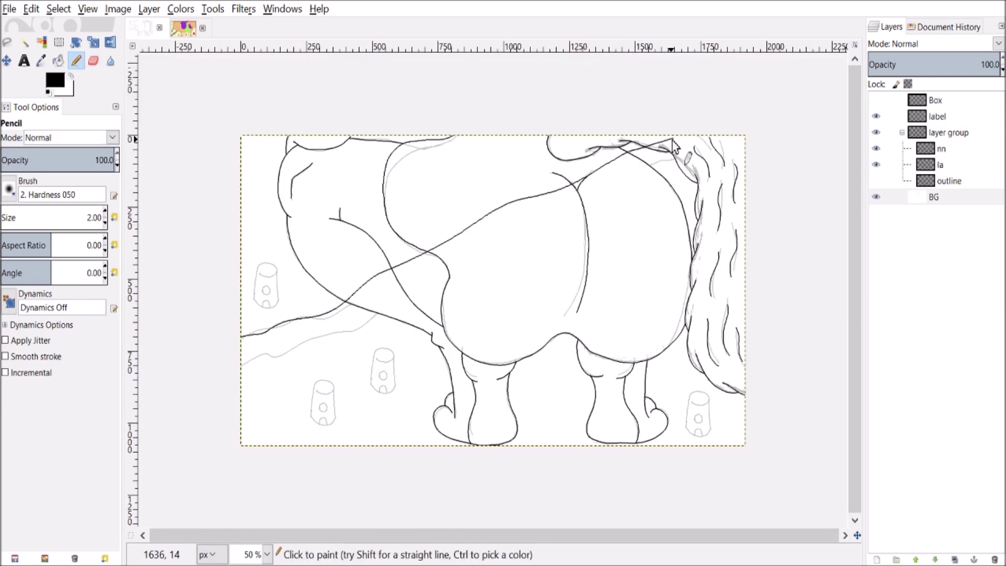
{"action": "left_click_drag", "start_coordinate": [676, 153], "coordinate": [288, 356]}
{"action": "scroll", "coordinate": [288, 356], "scroll_direction": "up", "scroll_amount": 2}
Ink one small building with door and window, then paste copies onto the other sketched buildings.
{"action": "left_click_drag", "start_coordinate": [188, 220], "coordinate": [179, 318]}
{"action": "mouse_move", "coordinate": [191, 212]}
{"action": "left_mouse_down"}
{"action": "mouse_move", "coordinate": [255, 235]}
{"action": "mouse_move", "coordinate": [212, 357]}
{"action": "left_mouse_up"}
{"action": "scroll", "coordinate": [202, 353], "scroll_direction": "up", "scroll_amount": 2}
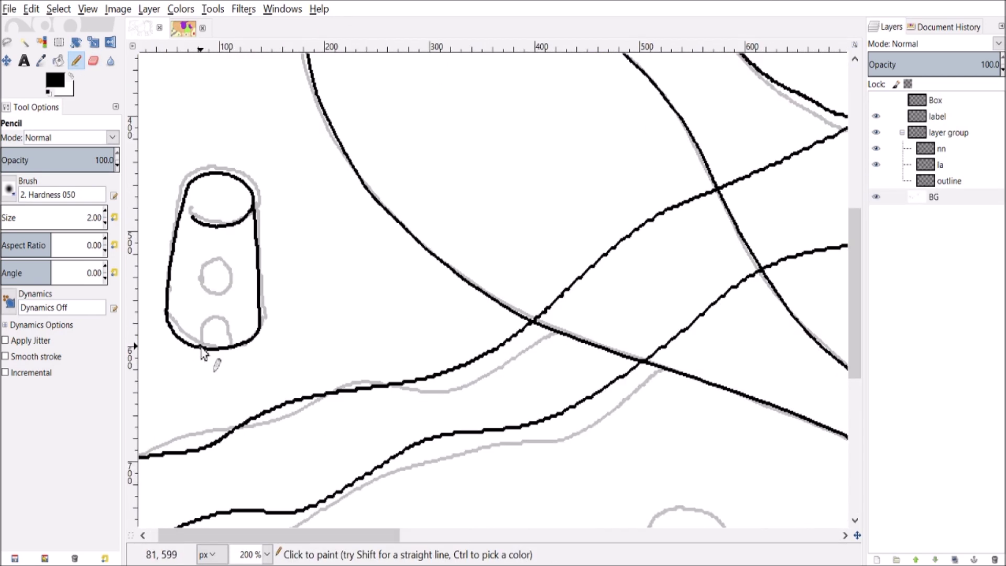
{"action": "scroll", "coordinate": [208, 346], "scroll_direction": "down", "scroll_amount": 3}
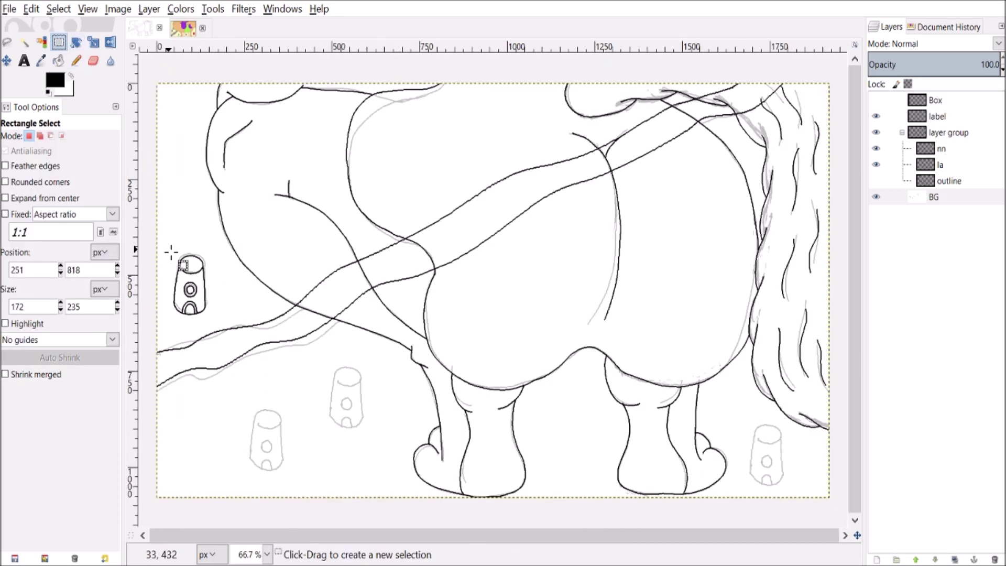
{"action": "left_click_drag", "start_coordinate": [172, 249], "coordinate": [210, 317]}
{"action": "key", "text": "ctrl+c"}
{"action": "key", "text": "ctrl+v"}
{"action": "left_click_drag", "start_coordinate": [222, 309], "coordinate": [301, 461]}
{"action": "left_click_drag", "start_coordinate": [222, 310], "coordinate": [800, 481]}
{"action": "key", "text": "ctrl+v"}
{"action": "left_click_drag", "start_coordinate": [680, 413], "coordinate": [242, 224]}
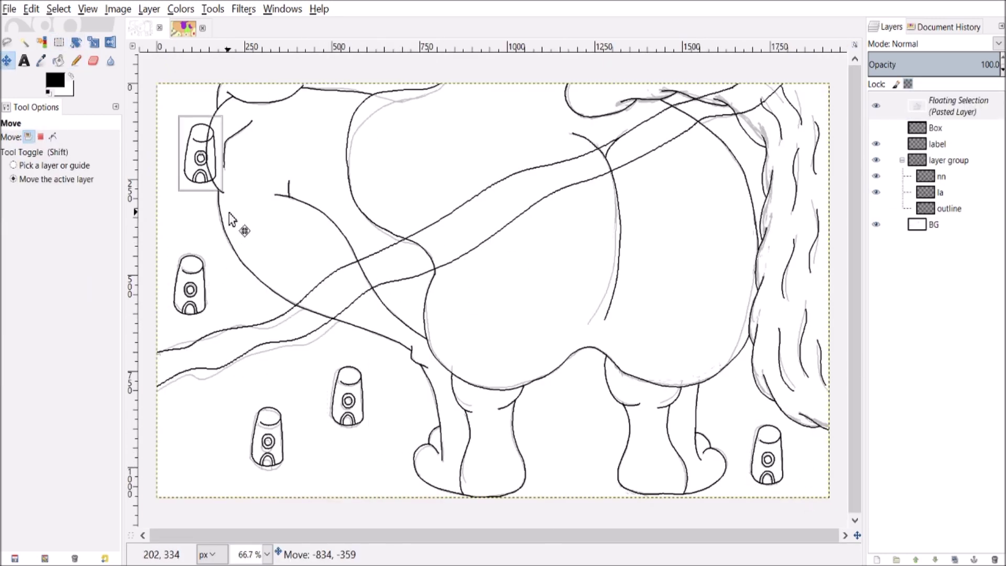
Make layer la active and hide the nn and outline sketch layers.
{"action": "left_click", "coordinate": [438, 461]}
{"action": "left_click", "coordinate": [935, 165]}
{"action": "left_click", "coordinate": [876, 148]}
{"action": "left_click", "coordinate": [876, 181]}
Bucket-fill the squirrel's body and tail brown, feet pale yellow, and shorts purple.
{"action": "key", "text": "shift+b"}
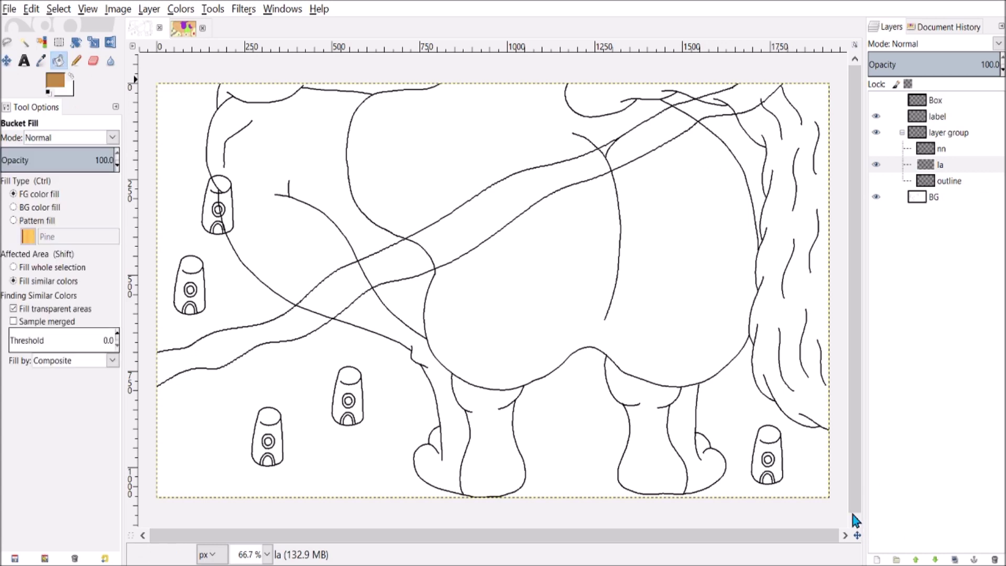
{"action": "left_click", "coordinate": [363, 233]}
{"action": "left_click", "coordinate": [365, 86]}
{"action": "left_click", "coordinate": [741, 341]}
{"action": "left_click", "coordinate": [652, 439]}
{"action": "left_click", "coordinate": [497, 471]}
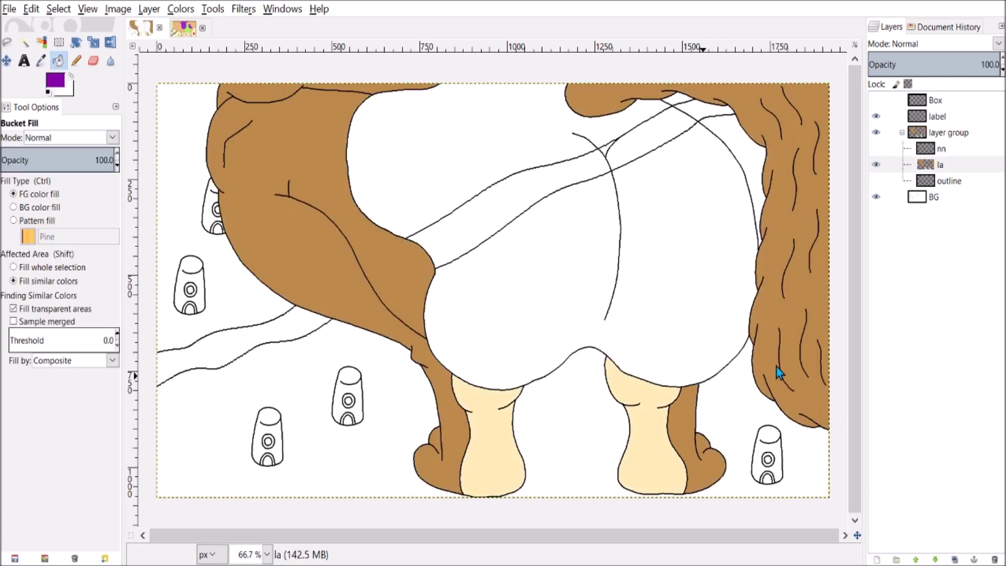
{"action": "left_click", "coordinate": [743, 342]}
Show the outline layer again and thicken the outline in black.
{"action": "key", "text": "shift+o"}
{"action": "left_click", "coordinate": [876, 181]}
{"action": "left_click", "coordinate": [888, 182]}
{"action": "key", "text": "d"}
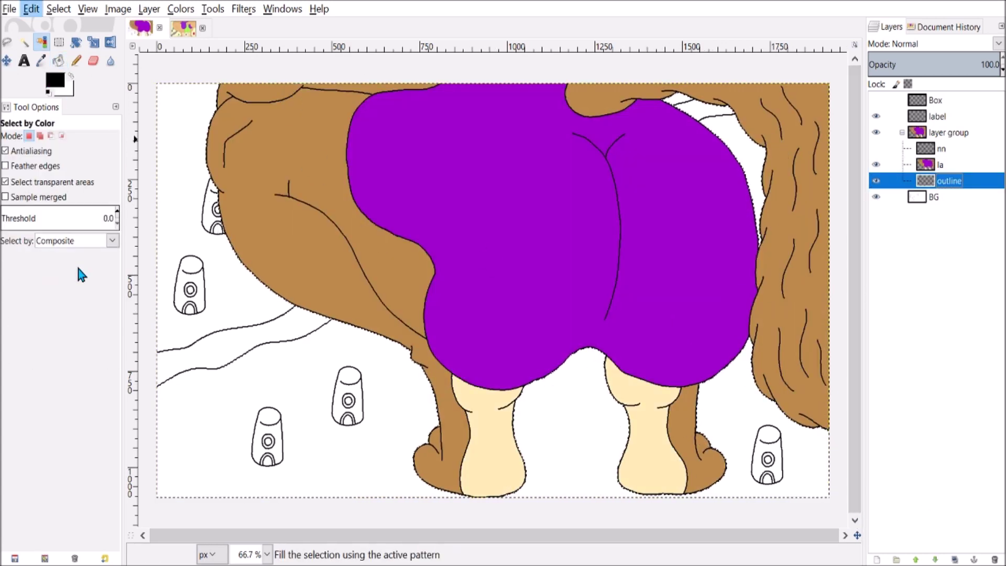
{"action": "key", "text": "n"}
Fill the BG layer's white background tan and the road stripe grey.
{"action": "left_click", "coordinate": [933, 196]}
{"action": "key", "text": "shift+b"}
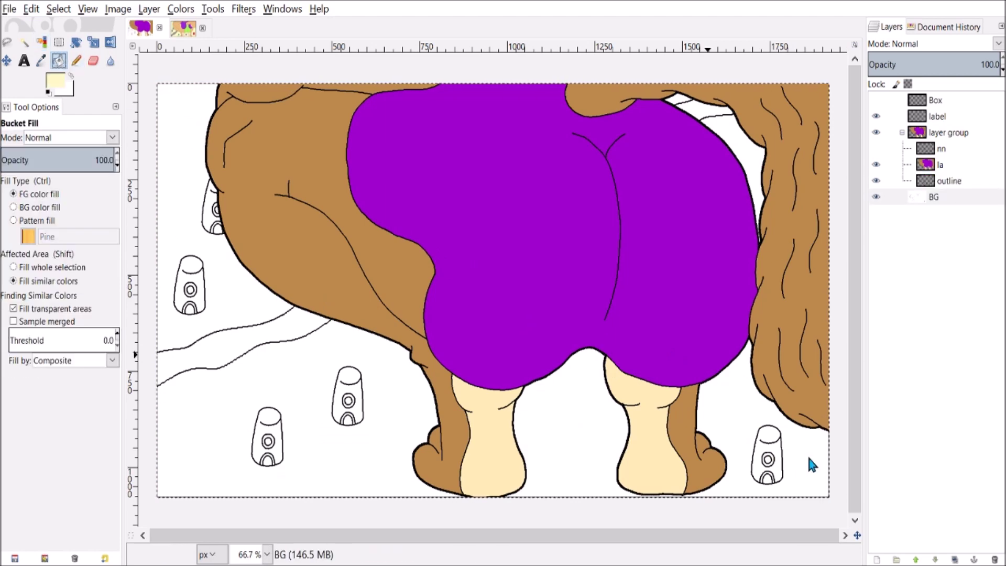
{"action": "left_click", "coordinate": [808, 464]}
{"action": "left_click", "coordinate": [237, 350]}
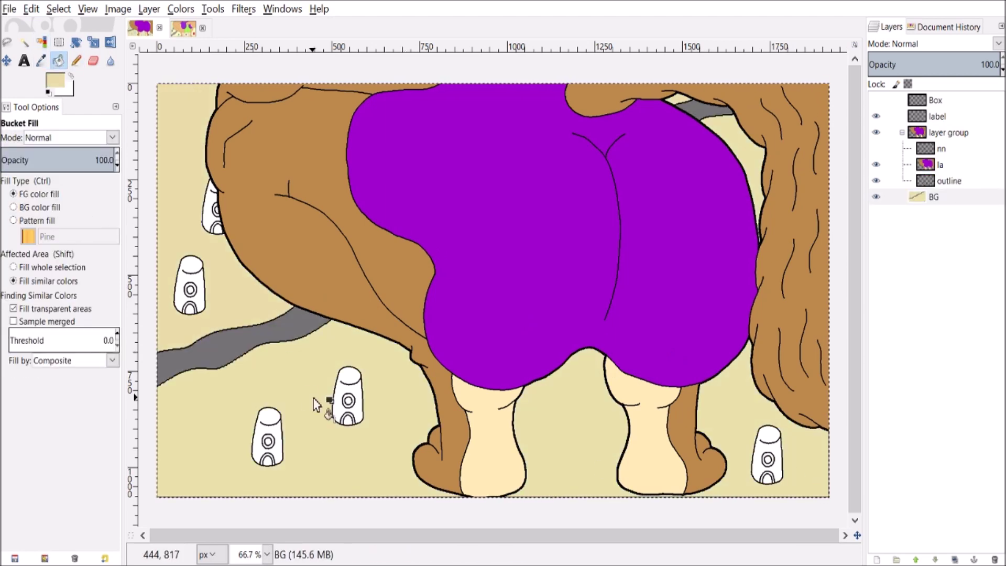
{"action": "key", "text": "2"}
{"action": "key", "text": "1"}
{"action": "scroll", "coordinate": [433, 498], "scroll_direction": "right", "scroll_amount": 10}
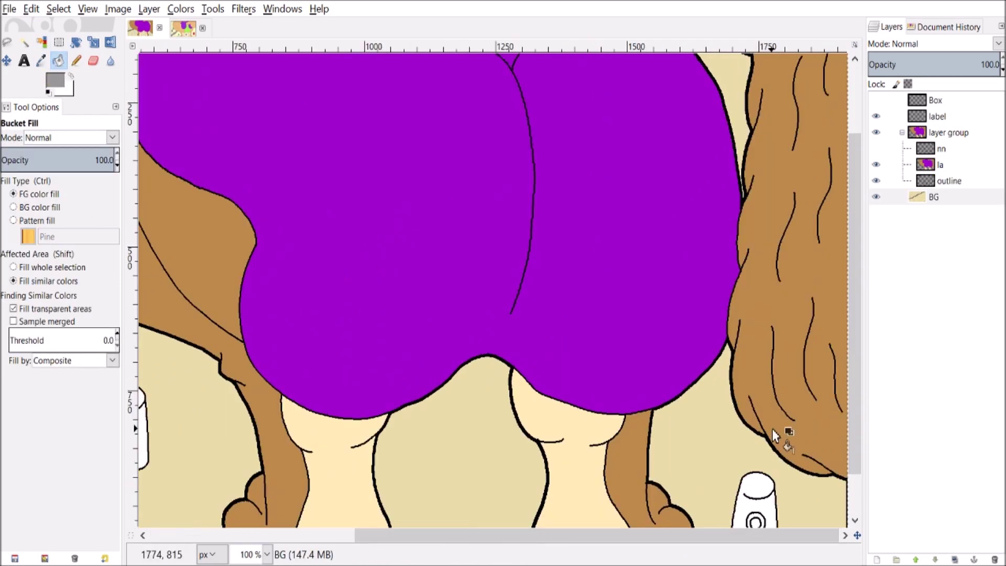
{"action": "scroll", "coordinate": [775, 433], "scroll_direction": "down", "scroll_amount": 5}
Fill a building doorway brown and three small buildings with different colours.
{"action": "left_click", "coordinate": [754, 500]}
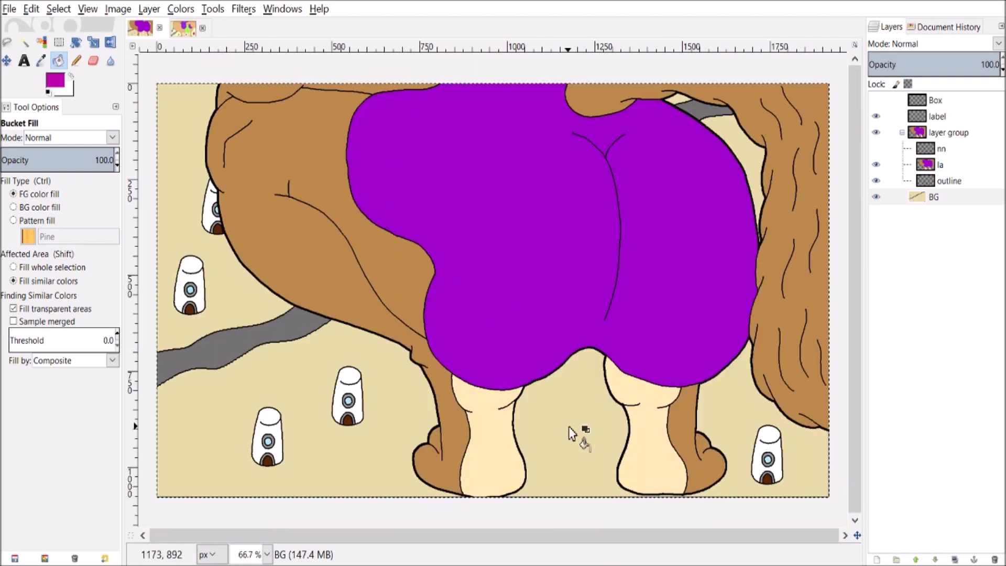
{"action": "left_click", "coordinate": [766, 455]}
{"action": "left_click", "coordinate": [267, 436]}
{"action": "left_click", "coordinate": [348, 397]}
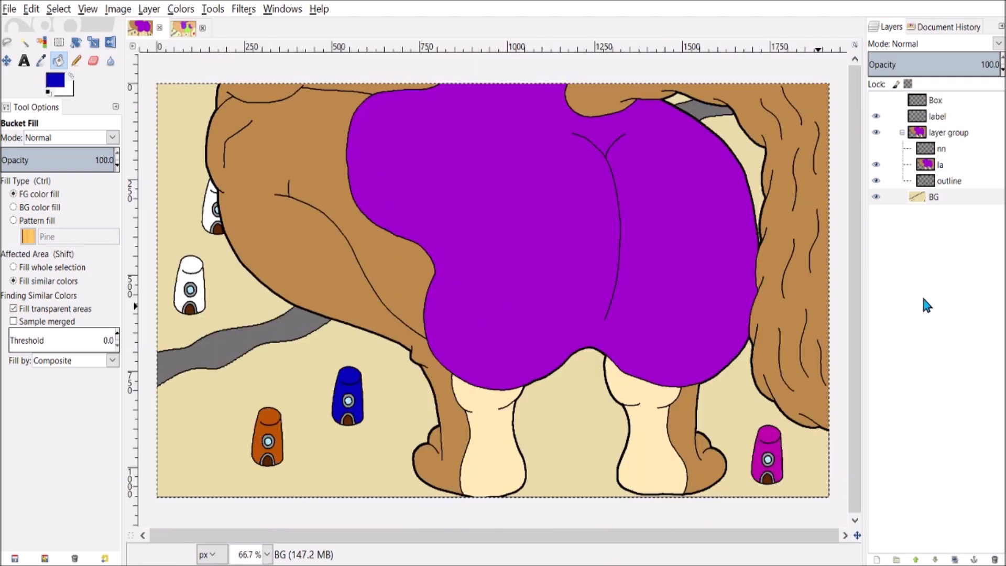